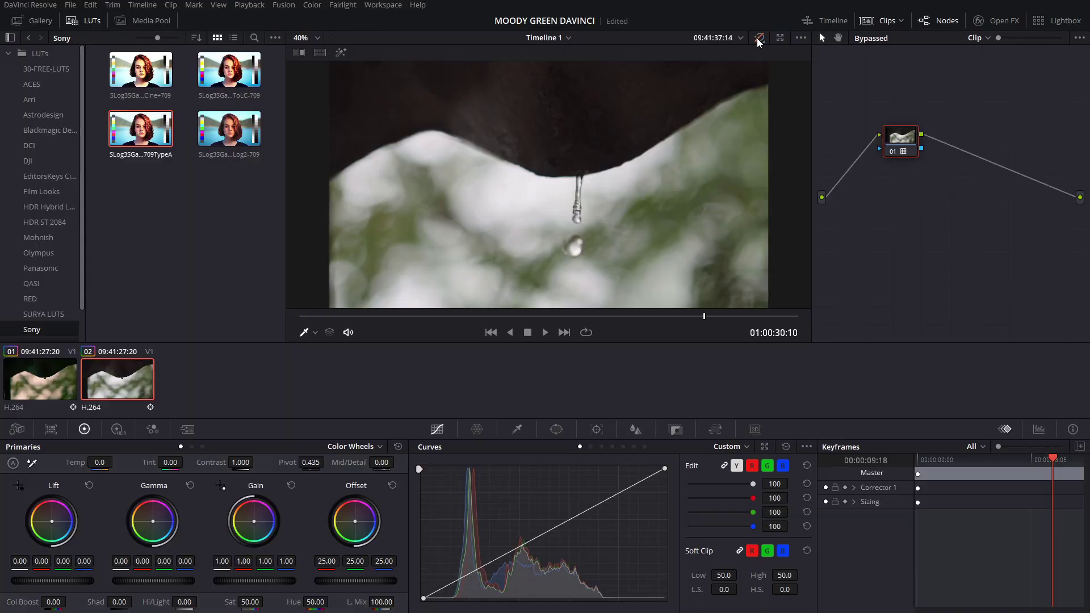
- Turn the viewer bypass off so the grade shows, and bring up the Curves options list
click(759, 38)
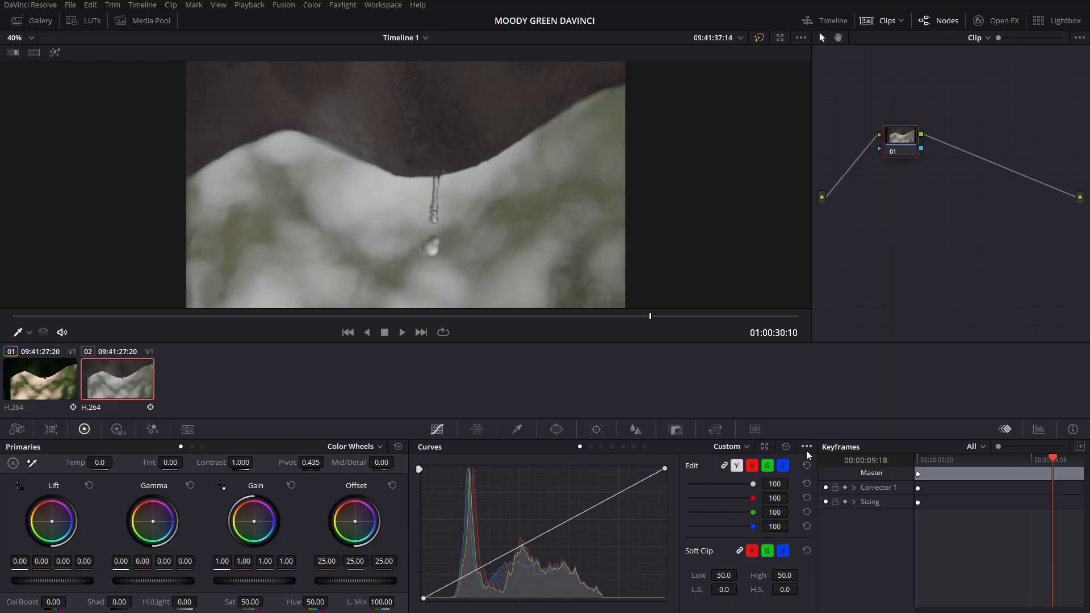
click(806, 450)
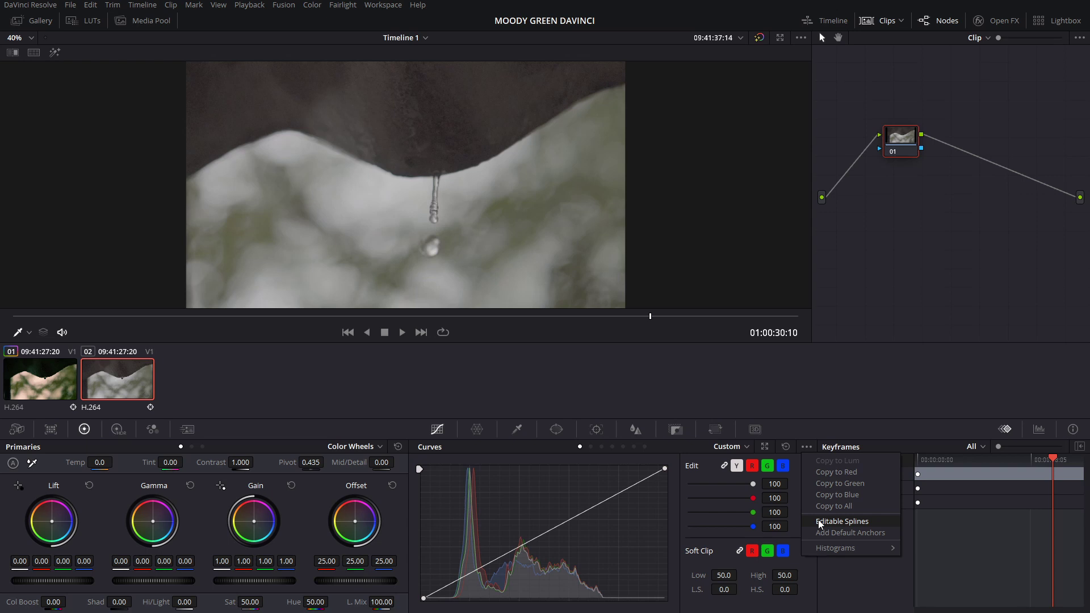
- Enable Editable Splines in the Curves options
click(830, 523)
click(806, 447)
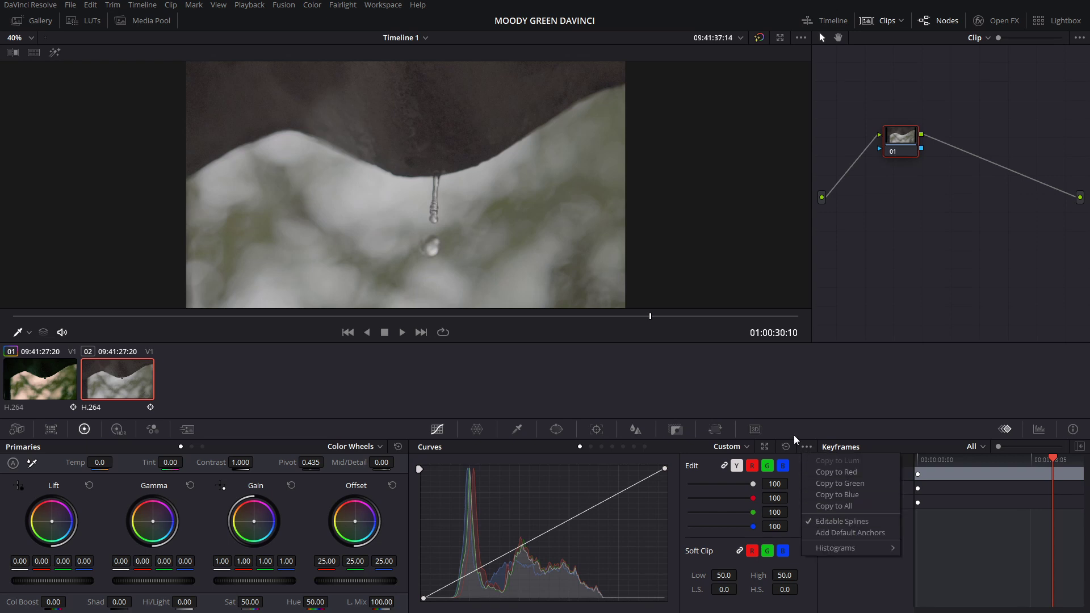
click(794, 431)
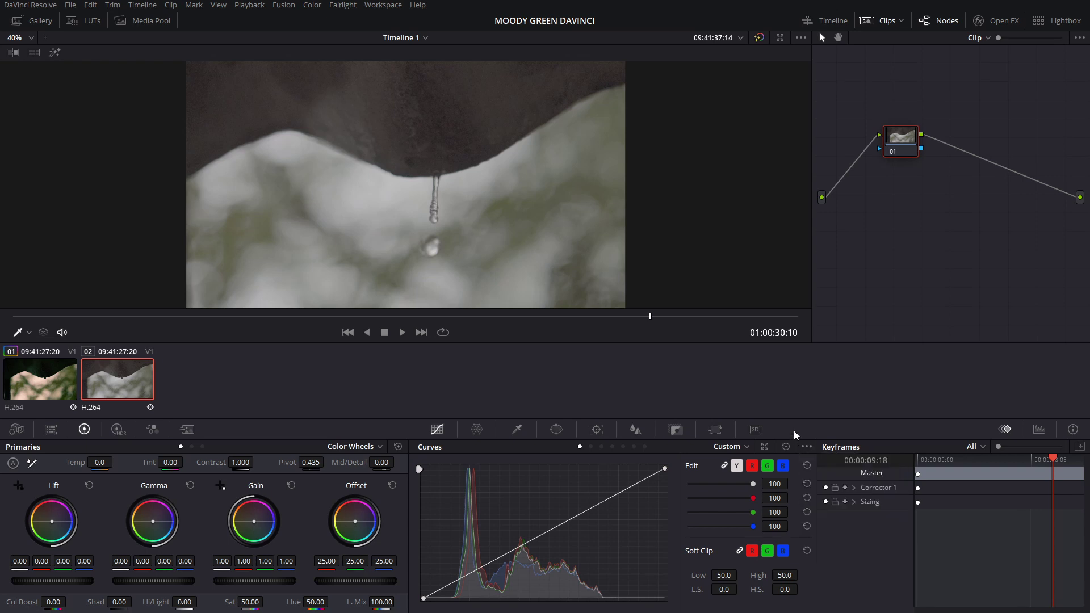
- Bend node 01's luma curve into a steep S-curve: top point left, lower point down
click(668, 468)
drag(585, 514, 570, 470)
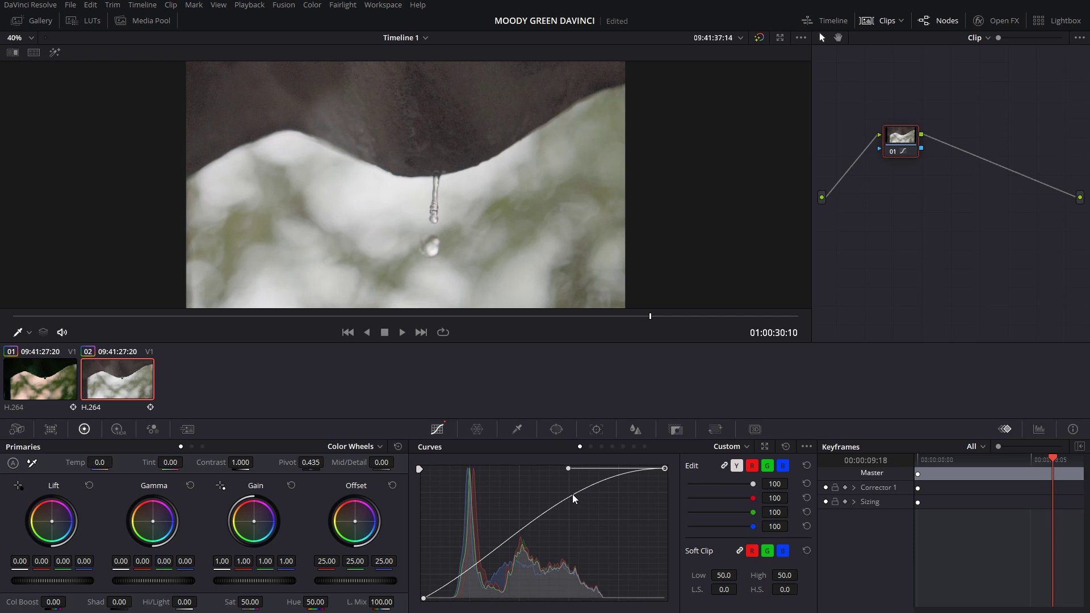
key(ctrl+z)
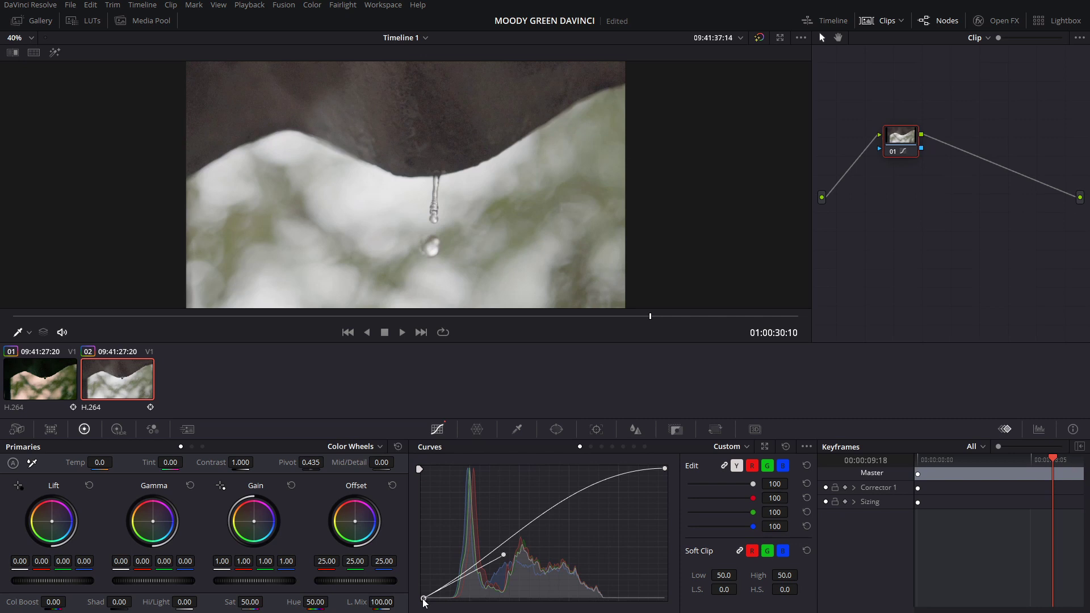
drag(503, 559, 517, 600)
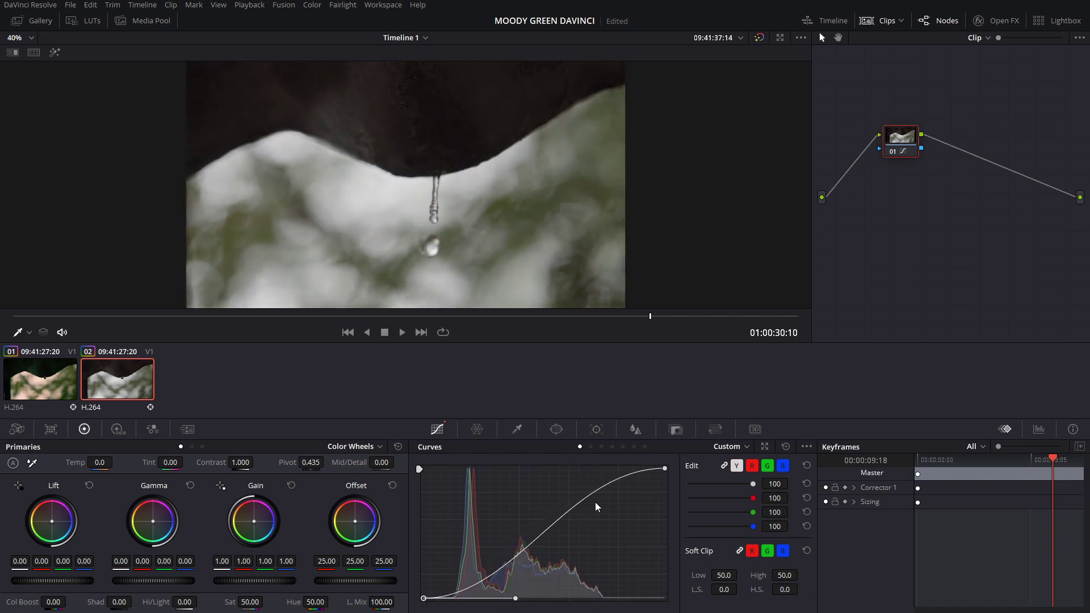
click(665, 469)
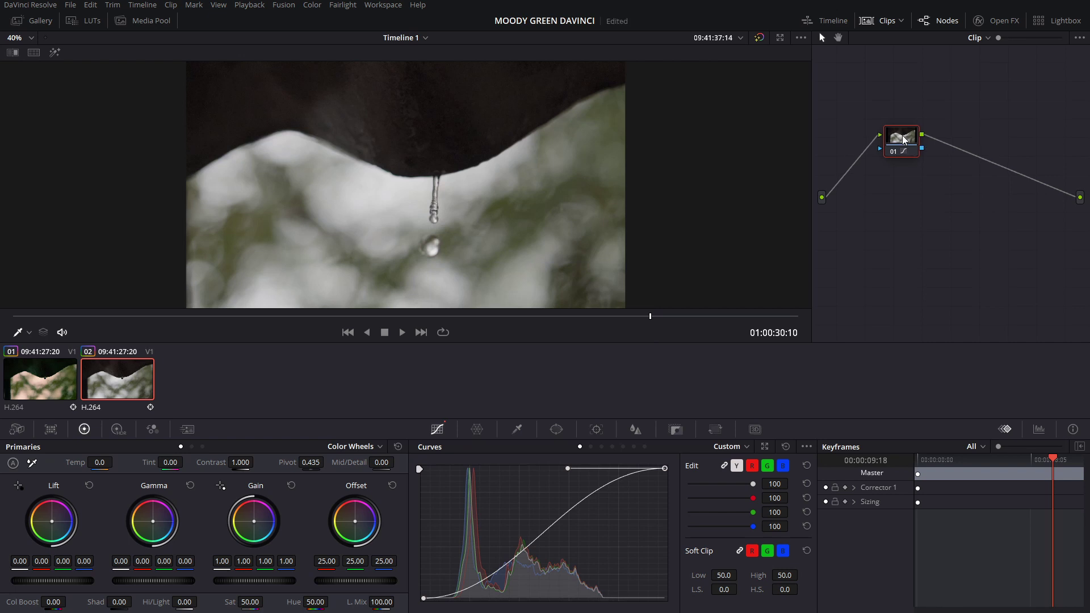
key(ctrl+d)
key(ctrl+d)
key(ctrl+d)
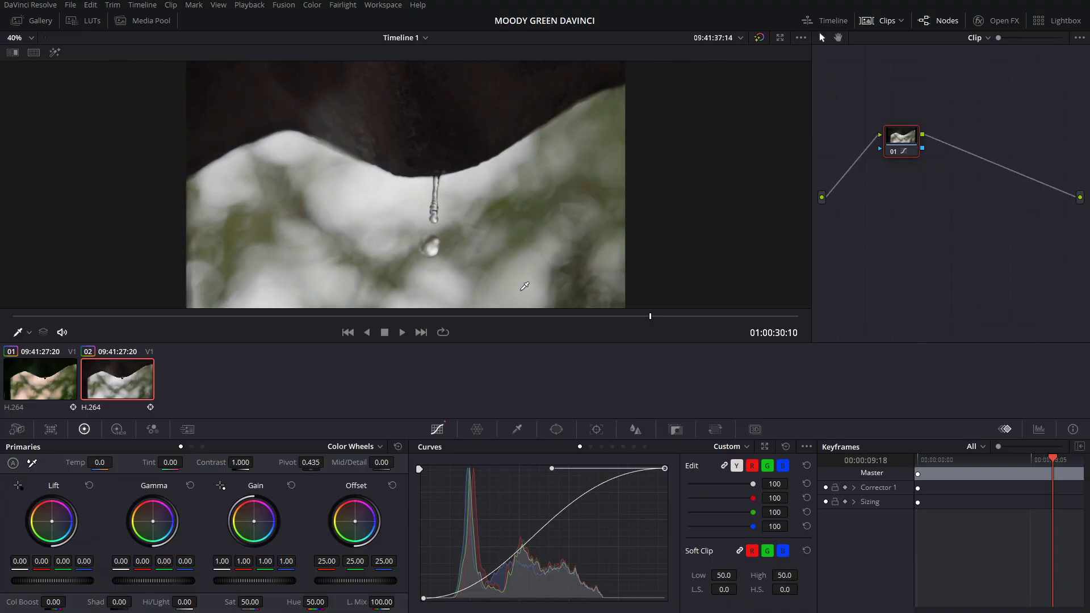
- In Log Wheels, lower Shadow and Midtone slightly and raise Highlights to 0.17
click(202, 447)
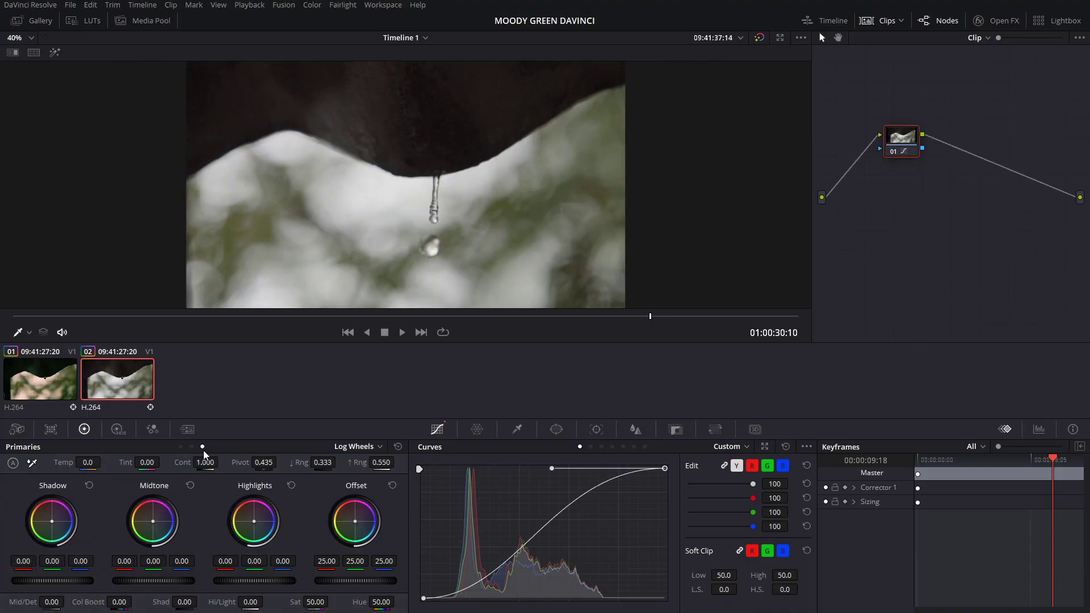
drag(52, 580, 45, 580)
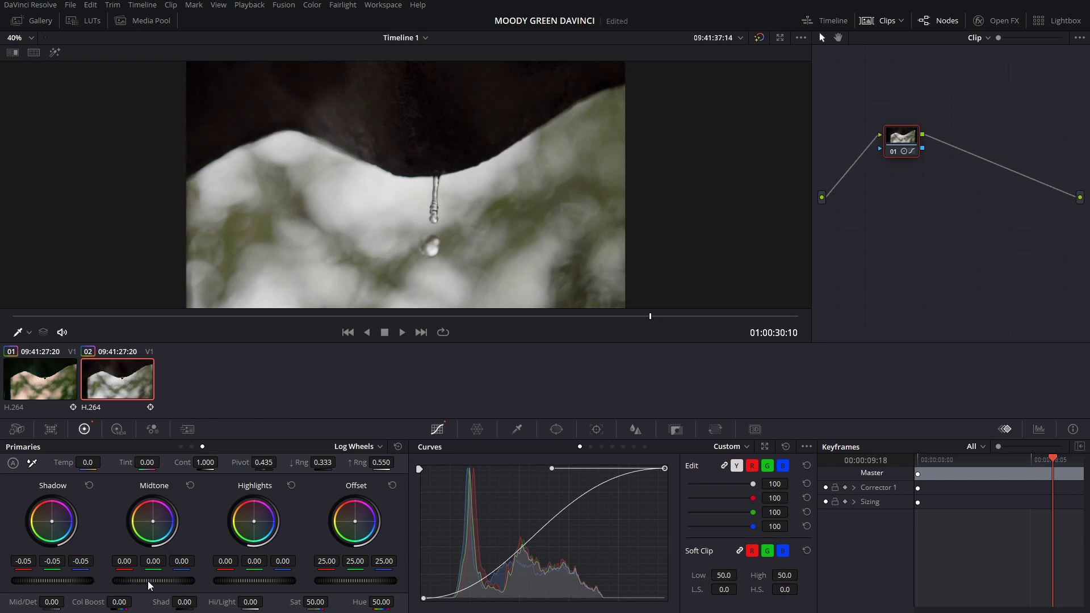
drag(154, 580, 146, 580)
drag(253, 580, 265, 580)
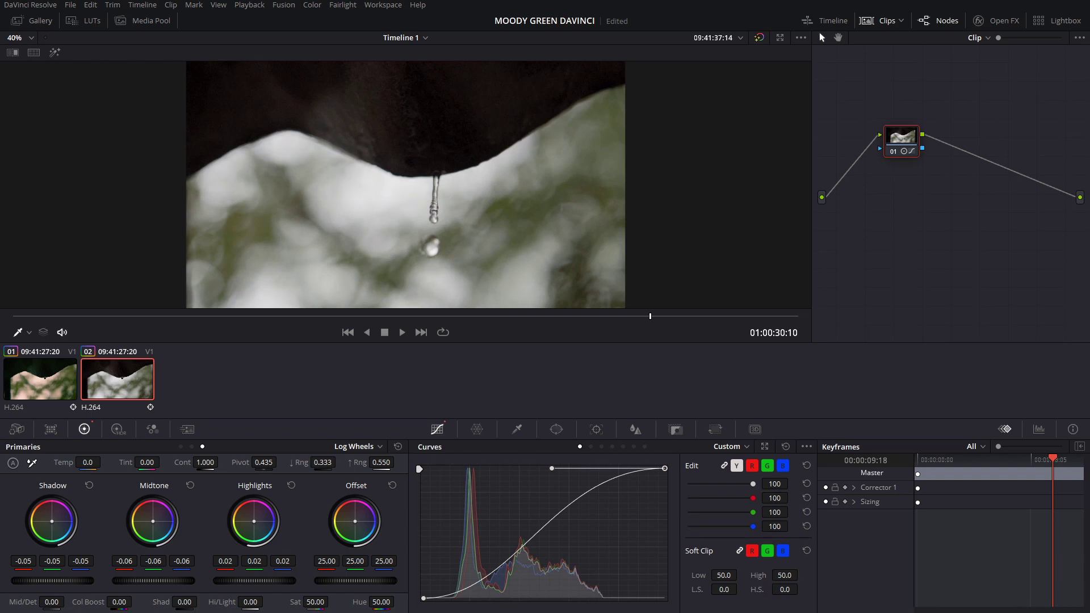
- Lower Lift to -0.01 and raise Gain to 1.05, then add a serial node
click(180, 447)
drag(85, 580, 82, 580)
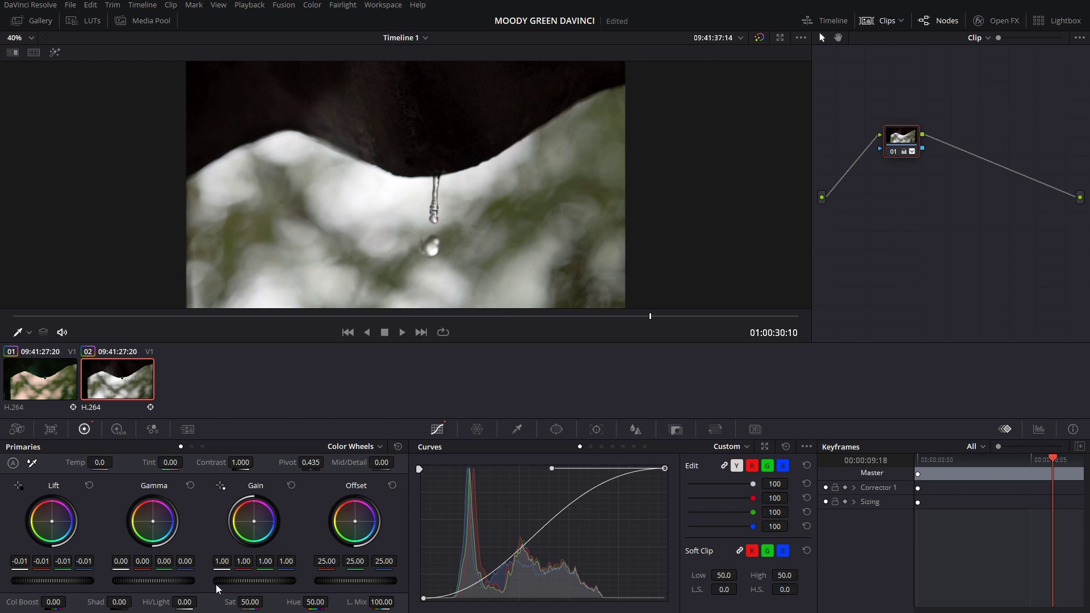
drag(223, 581, 269, 584)
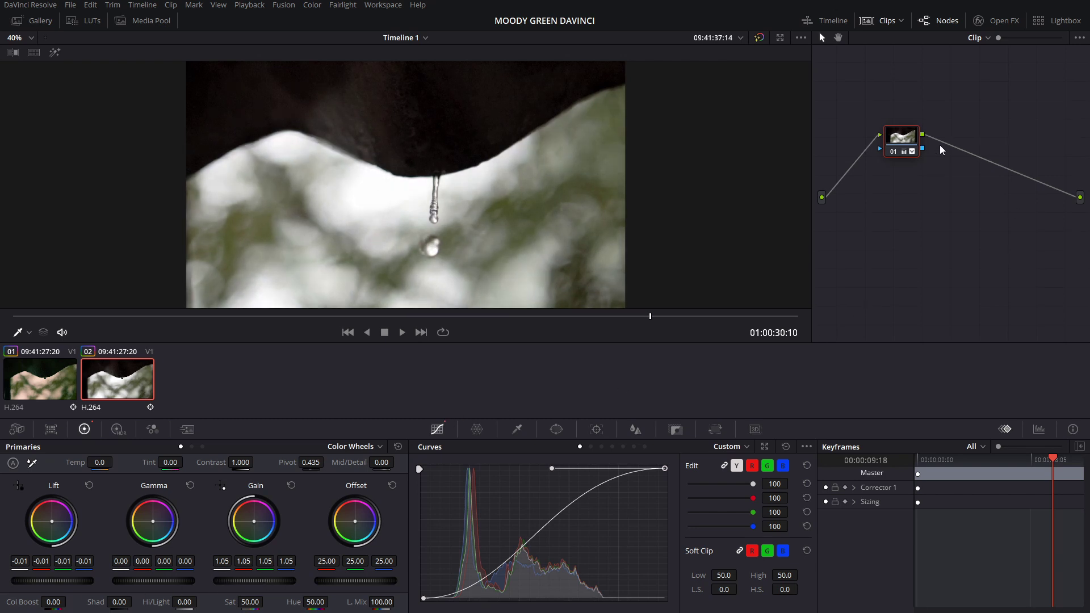
key(alt+s)
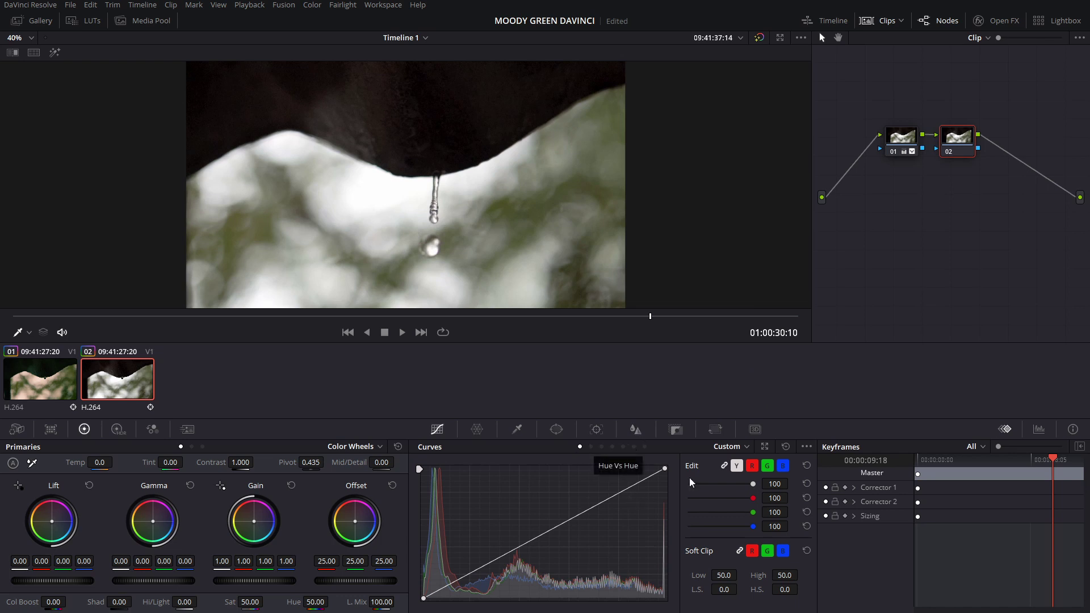
- Save the project and raise node 01's saturation to 99, then select node 02
click(908, 136)
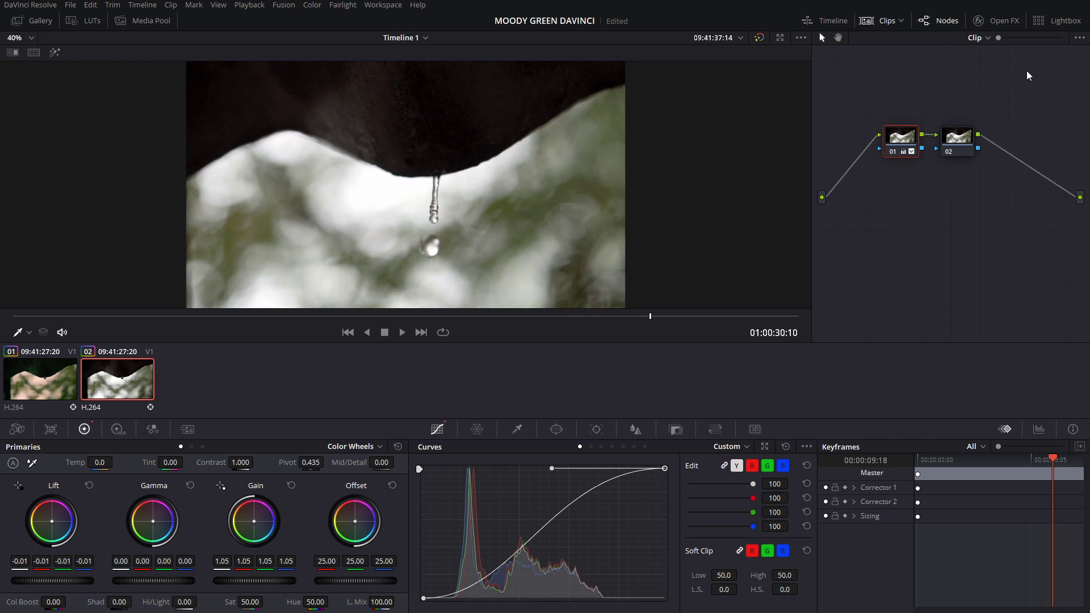
key(ctrl+s)
drag(250, 603, 249, 604)
click(966, 139)
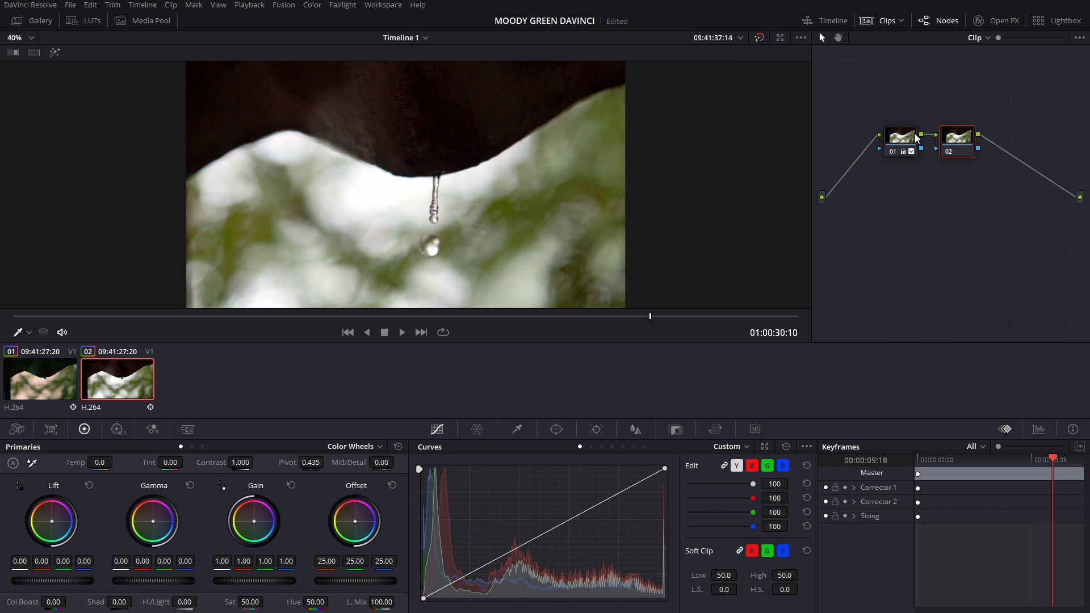
- Add Hue vs Hue points at preset swatches and rotate the yellowish hues toward green
click(591, 447)
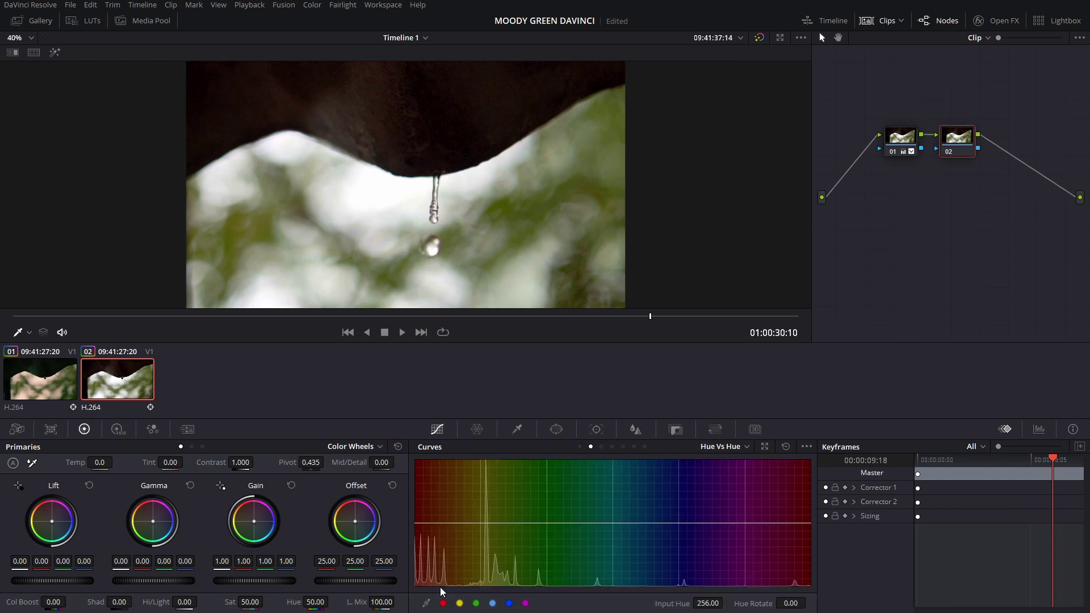
click(460, 604)
click(476, 604)
click(492, 604)
click(508, 604)
drag(429, 524, 429, 531)
drag(430, 537, 525, 521)
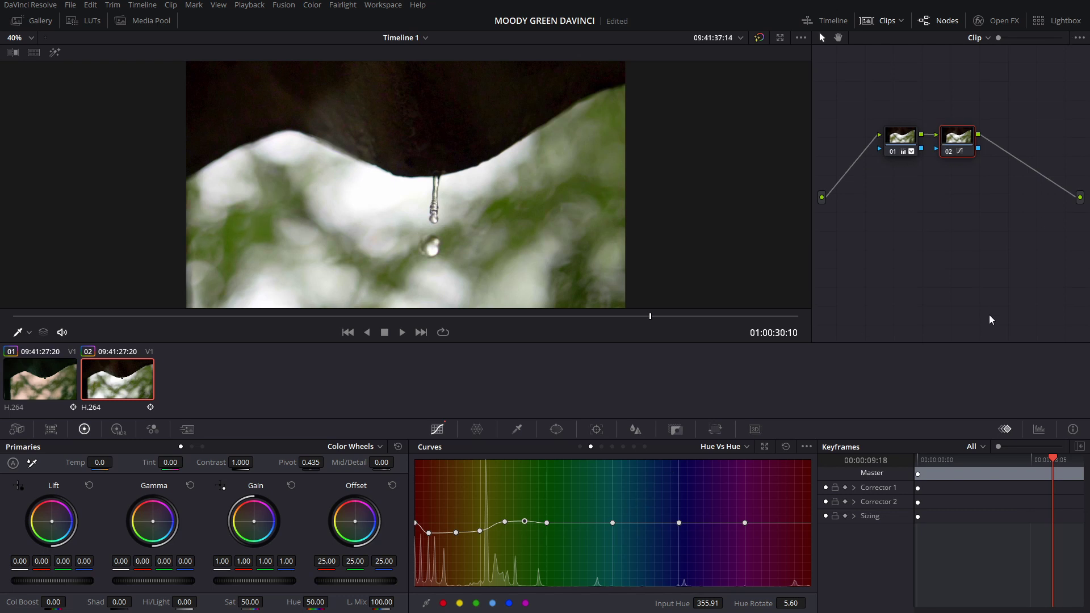
click(601, 447)
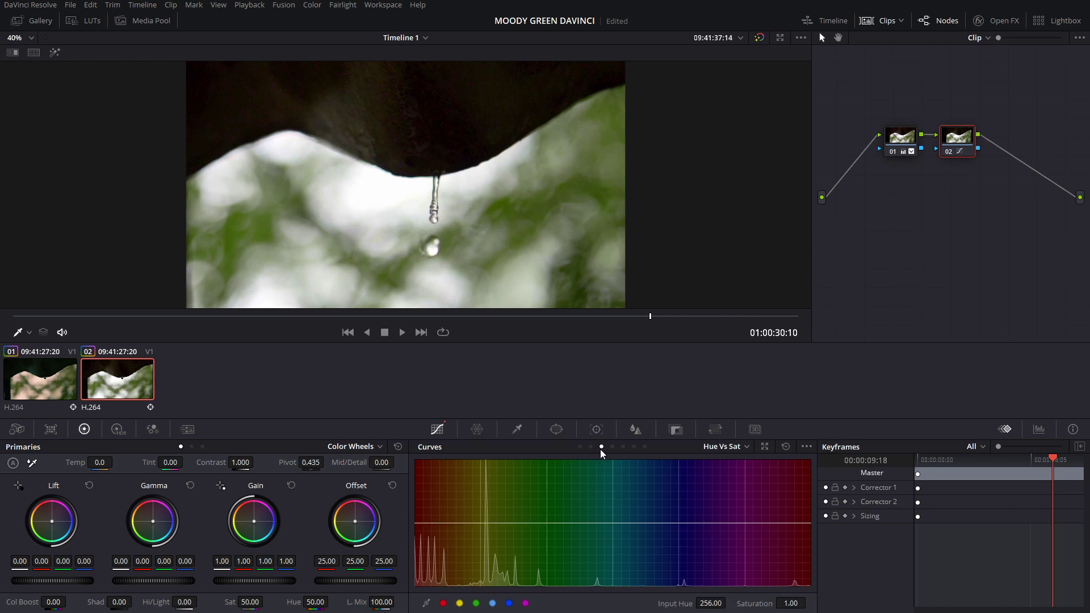
- On Hue vs Sat, add five swatch points, lower red saturation and raise a yellow peak
click(459, 603)
click(476, 603)
click(493, 603)
click(509, 603)
click(526, 604)
mouse_move(415, 525)
mouse_down()
mouse_move(412, 545)
mouse_move(420, 539)
mouse_up()
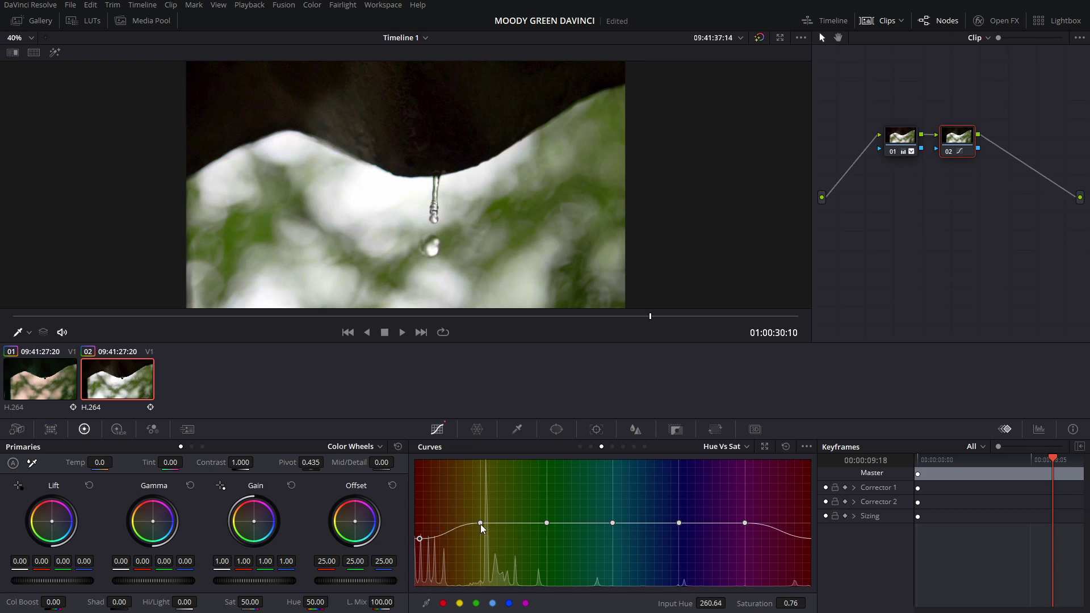
drag(481, 523, 525, 520)
click(518, 528)
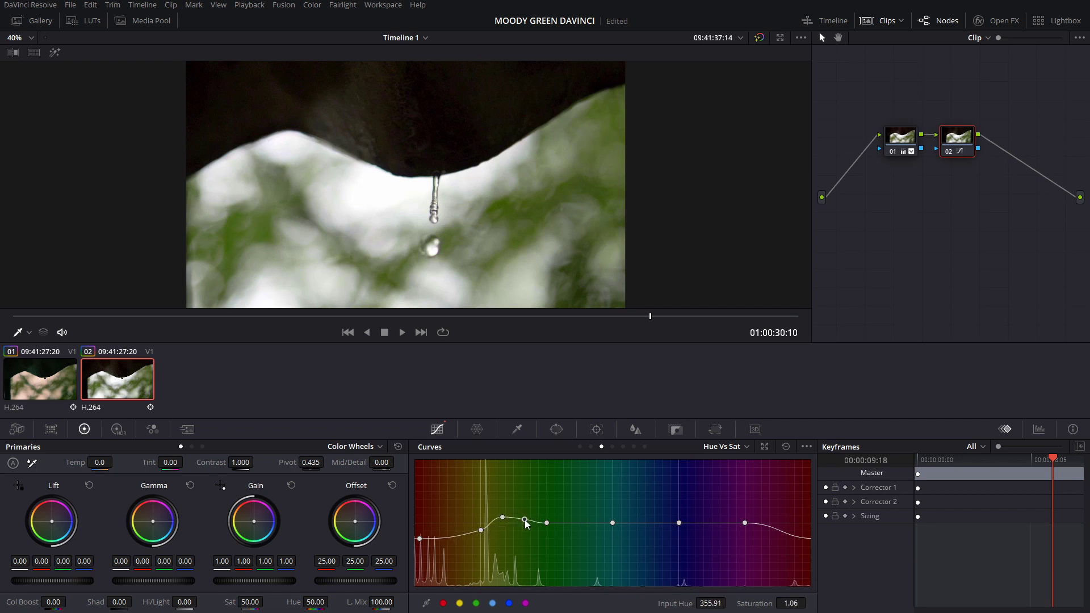
- Nudge the Hue vs Hue point back near neutral, save, and add serial node 03
click(591, 446)
drag(479, 530, 481, 528)
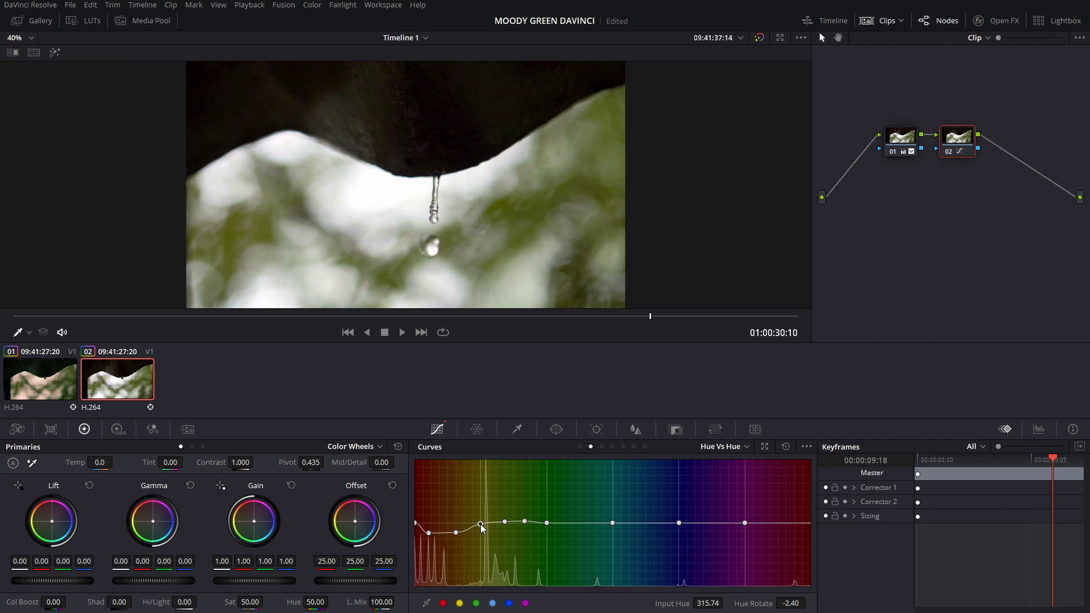
key(ctrl+s)
key(alt+s)
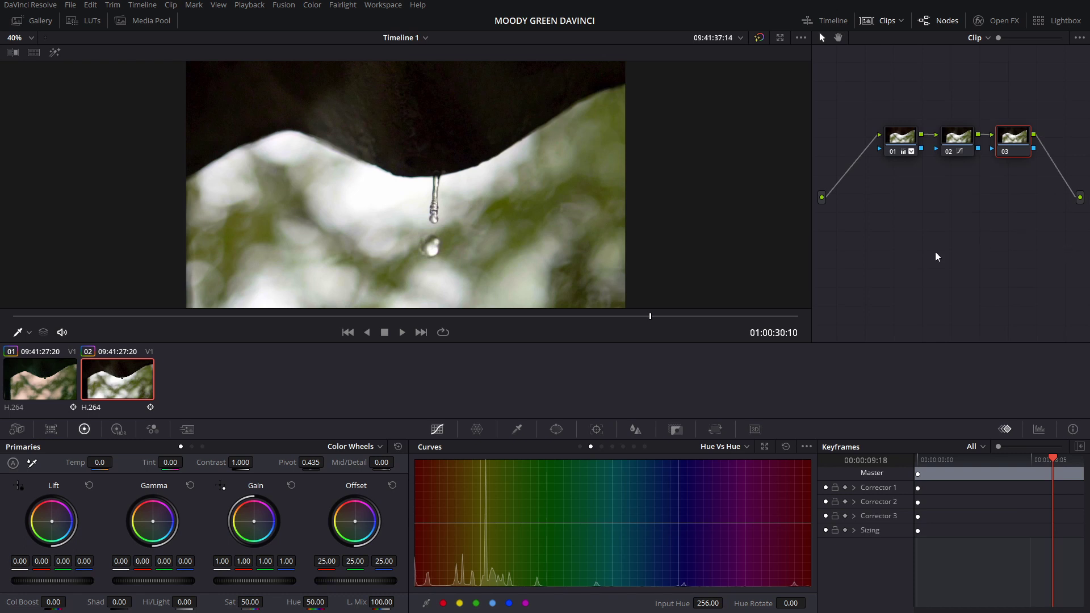
- Shape node 03's red-channel curve into an S: lower point down, top end lowered
click(580, 448)
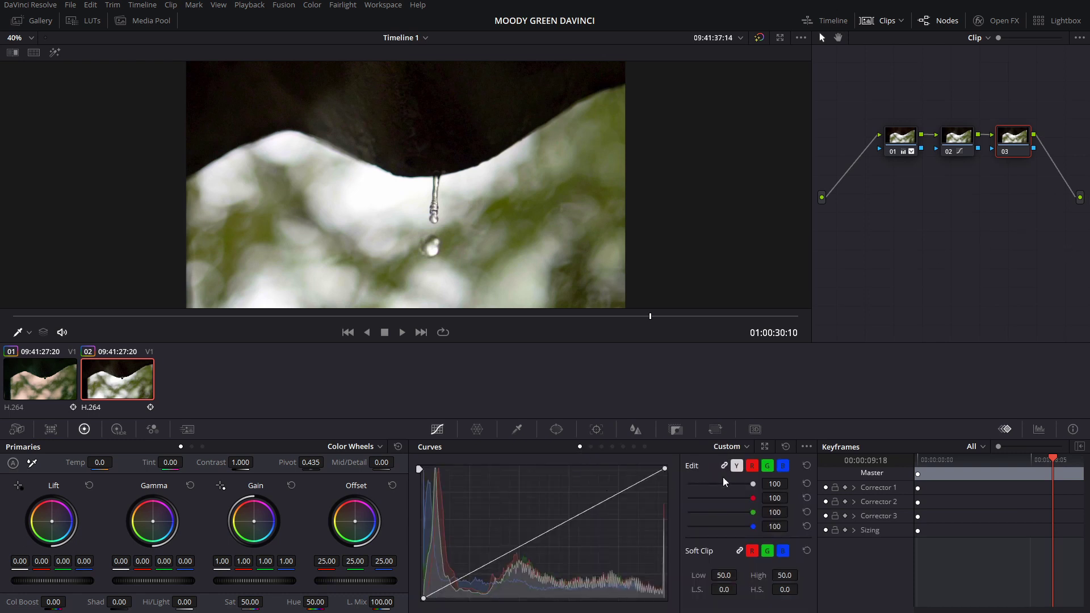
click(752, 467)
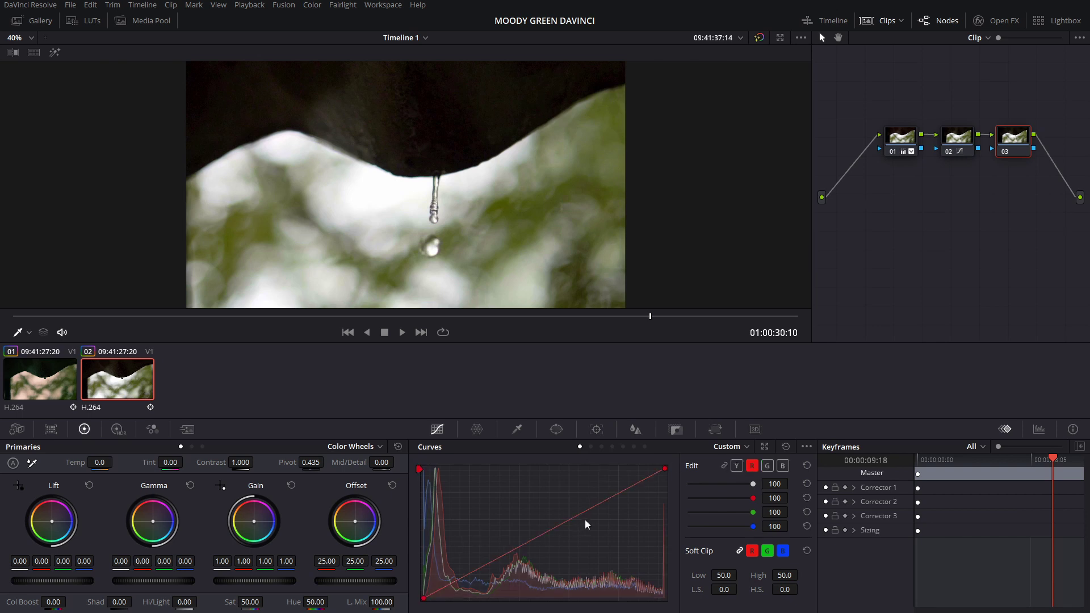
click(806, 447)
click(821, 526)
drag(612, 496, 611, 489)
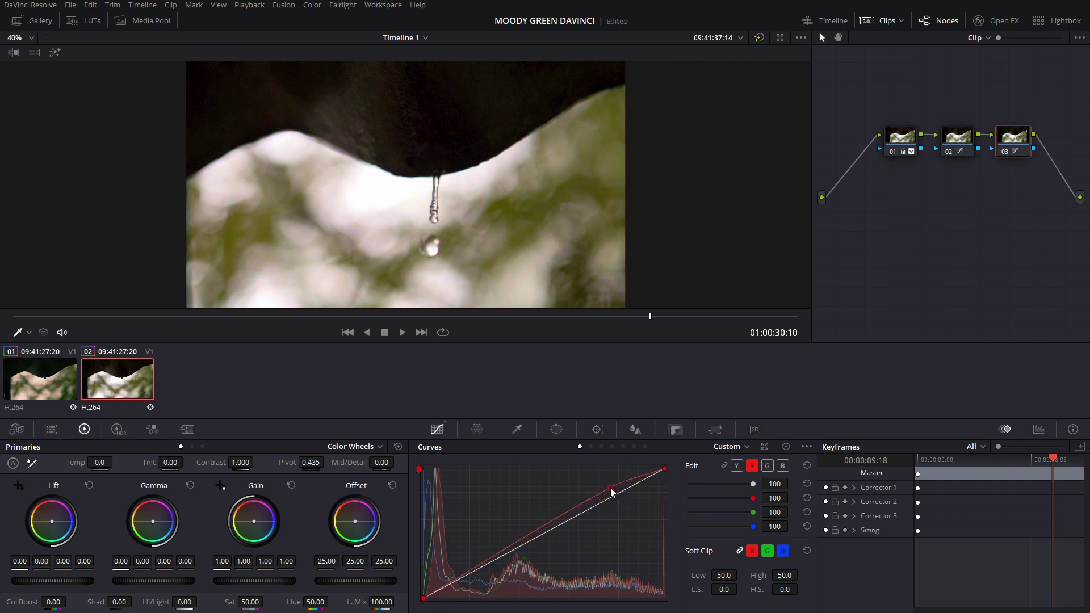
click(482, 566)
drag(482, 567, 483, 573)
click(545, 534)
drag(419, 470, 419, 473)
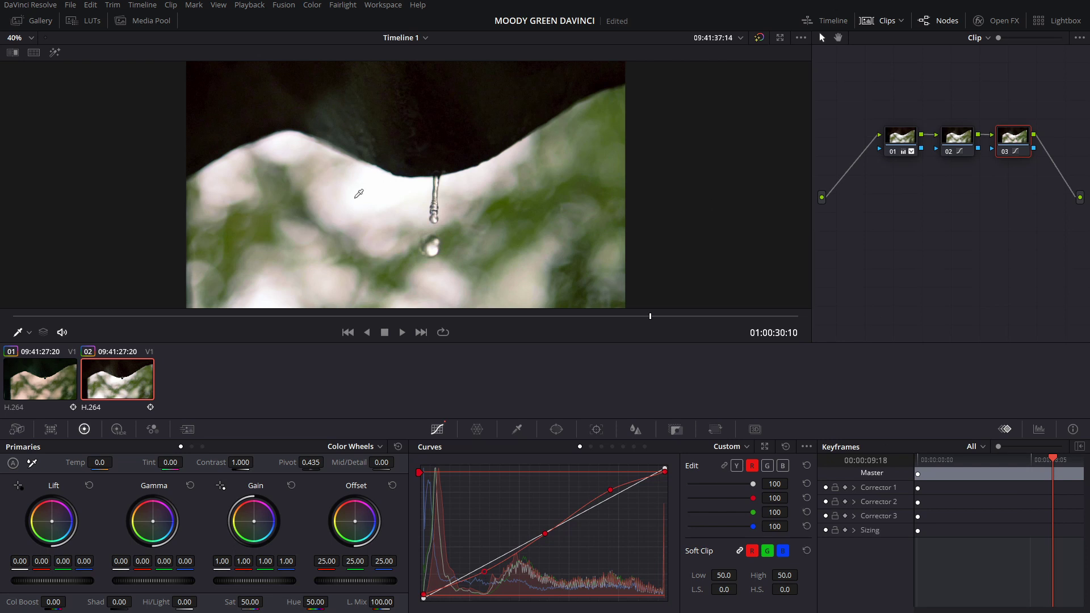
- In Log Wheels, tint highlights blue, warm midtones (0.16 red, -0.24 blue), trim shadow blue
click(202, 447)
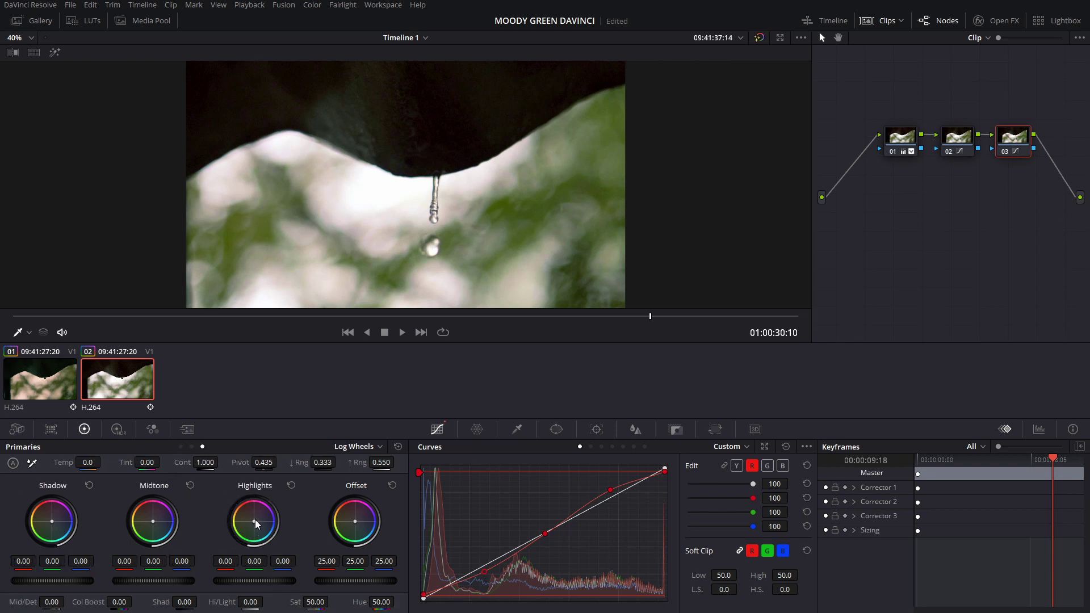
drag(256, 521, 257, 524)
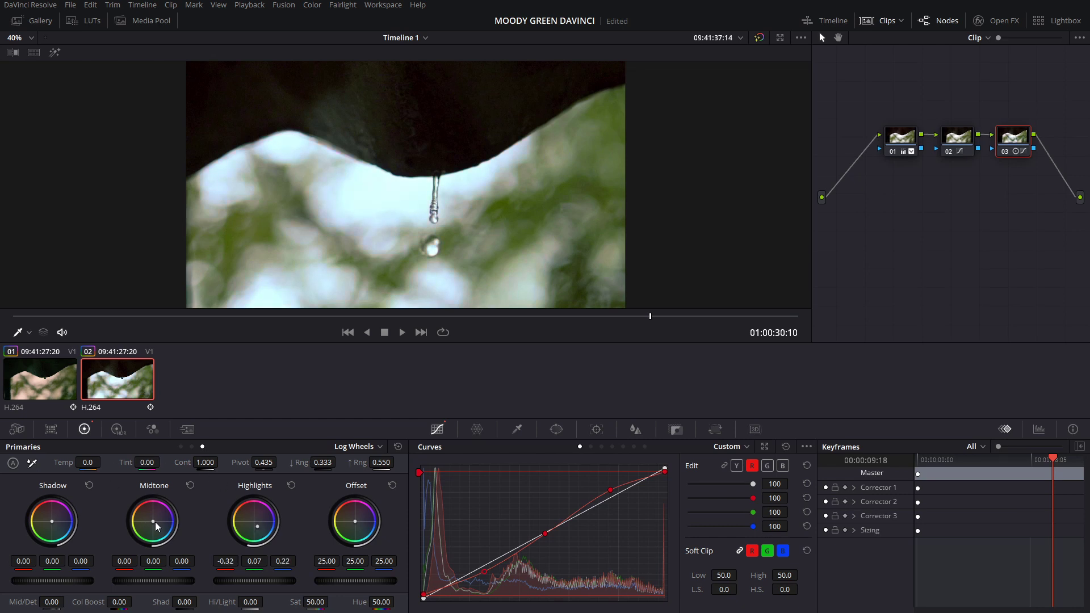
drag(154, 523, 137, 509)
drag(51, 521, 50, 523)
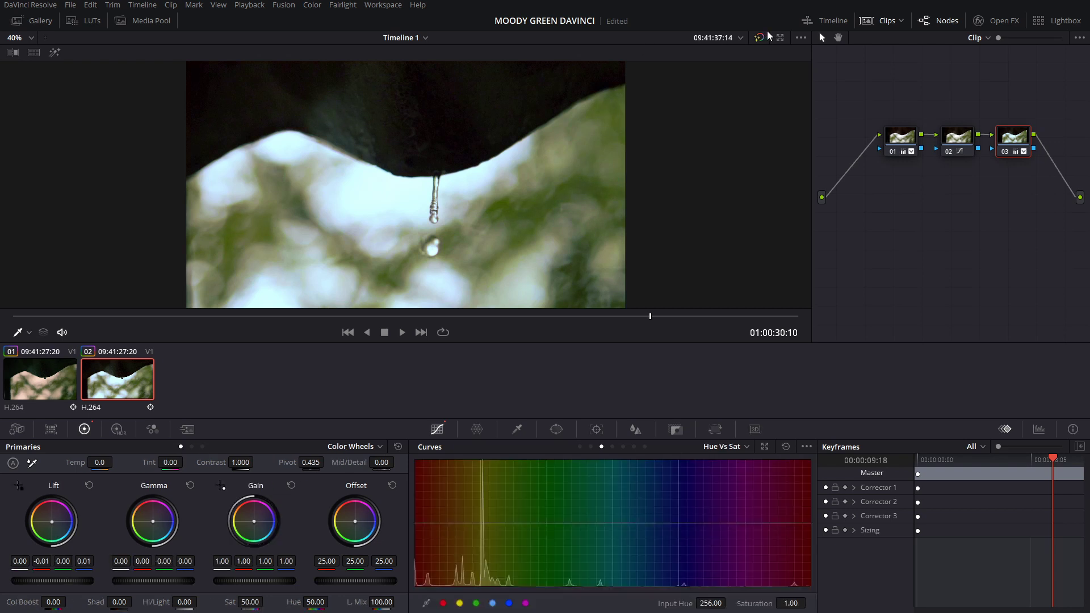
- Compare the graded and ungraded clip with the viewer bypass, ending on the grade
click(763, 34)
click(763, 34)
click(762, 34)
click(762, 36)
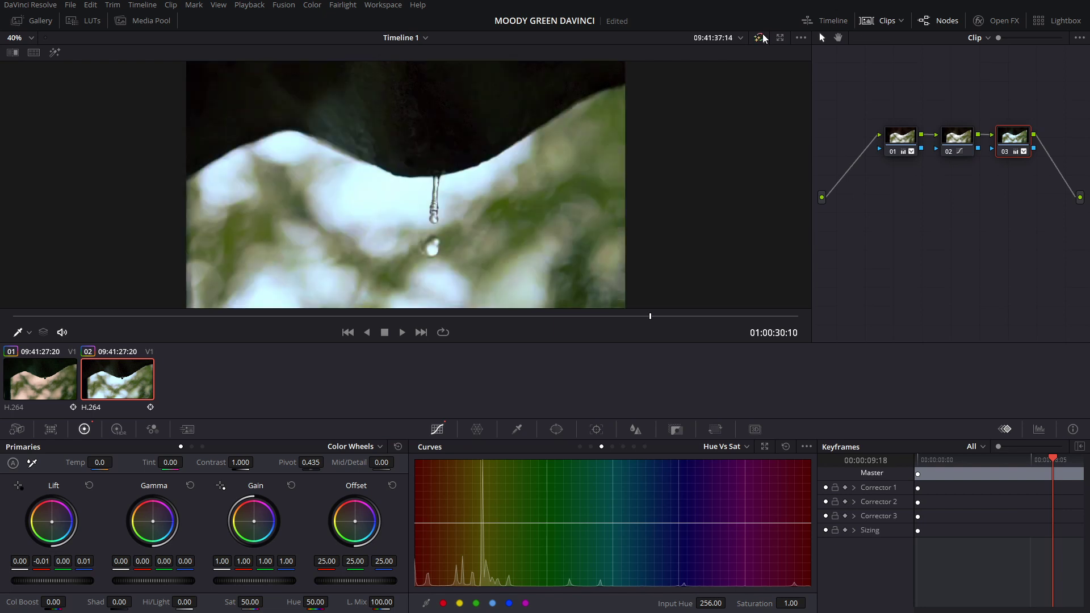